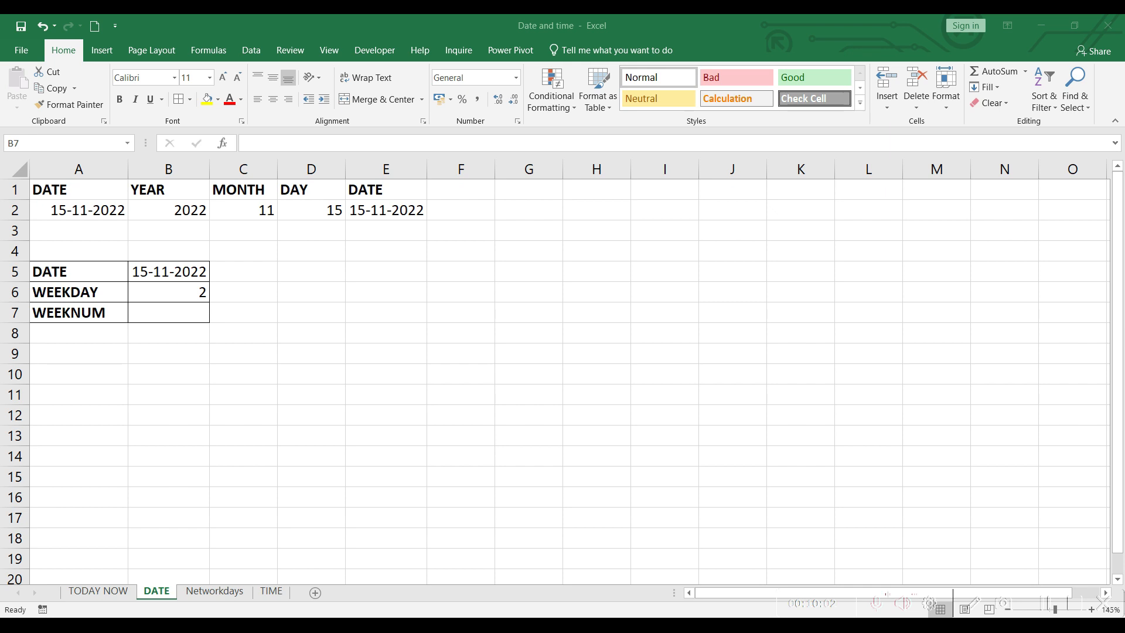
pyautogui.click(183, 308)
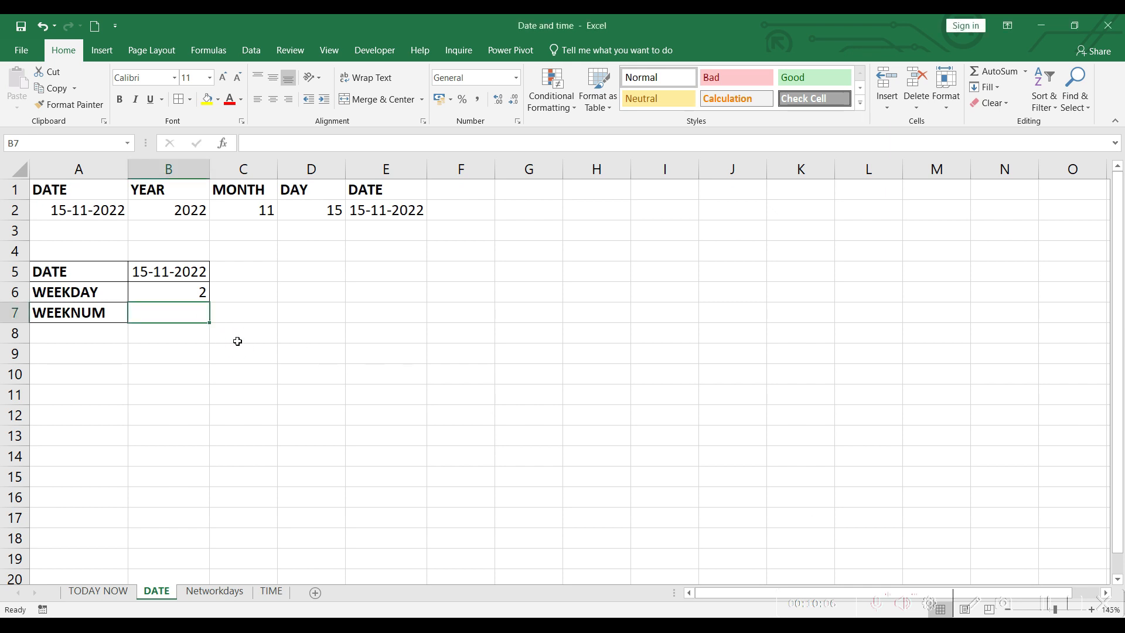
pyautogui.click(1047, 606)
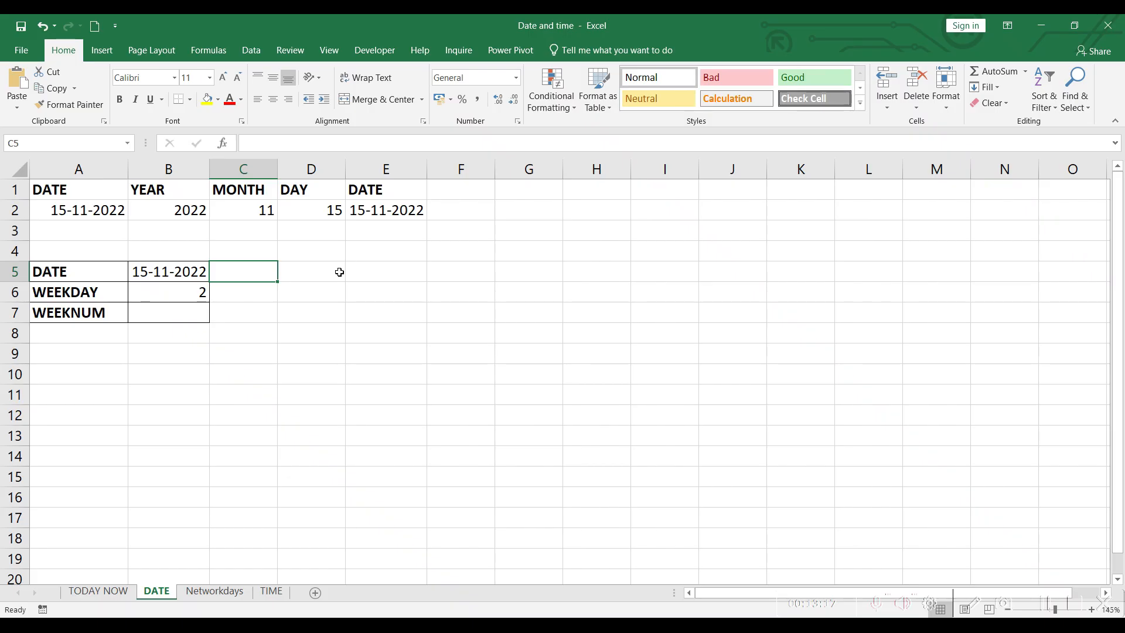
# Step: In C5, enter a TEXT formula converting the date in B5 to its full weekday name with format "DDDD"
pyautogui.write('=tex')
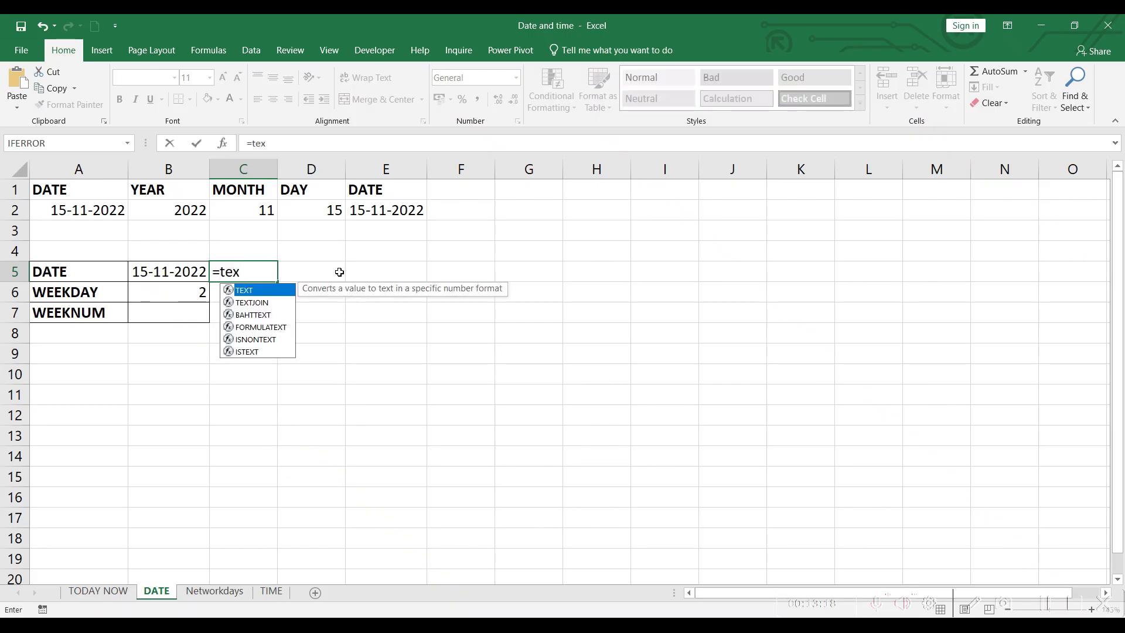
pyautogui.press('Tab')
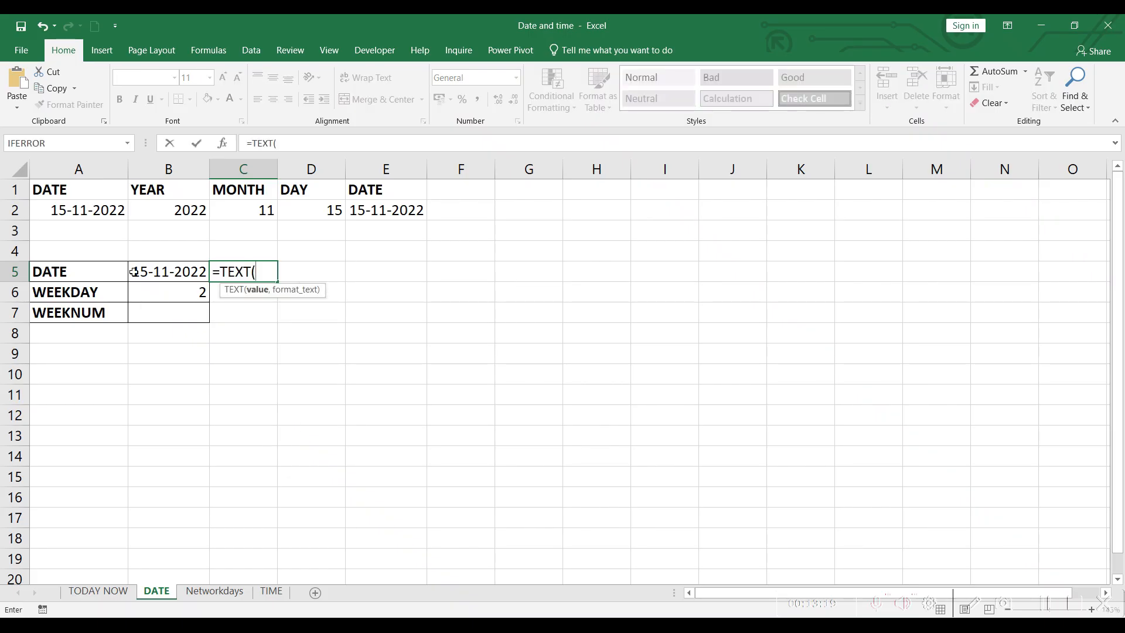
pyautogui.click(171, 271)
pyautogui.write(',')
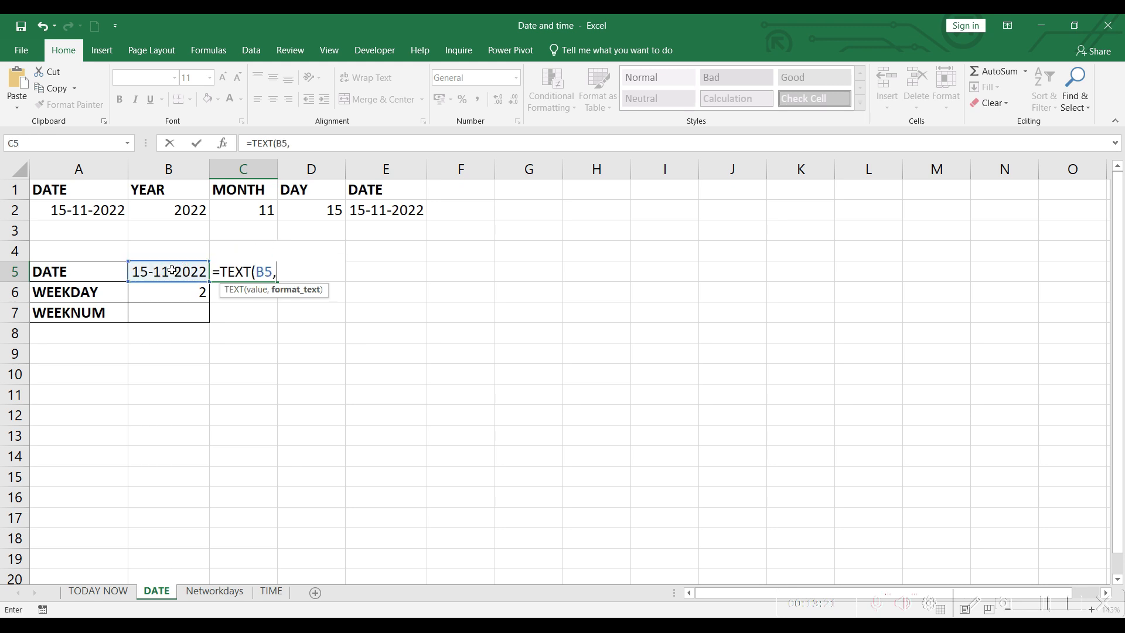
pyautogui.write('"')
pyautogui.write('DDDD')
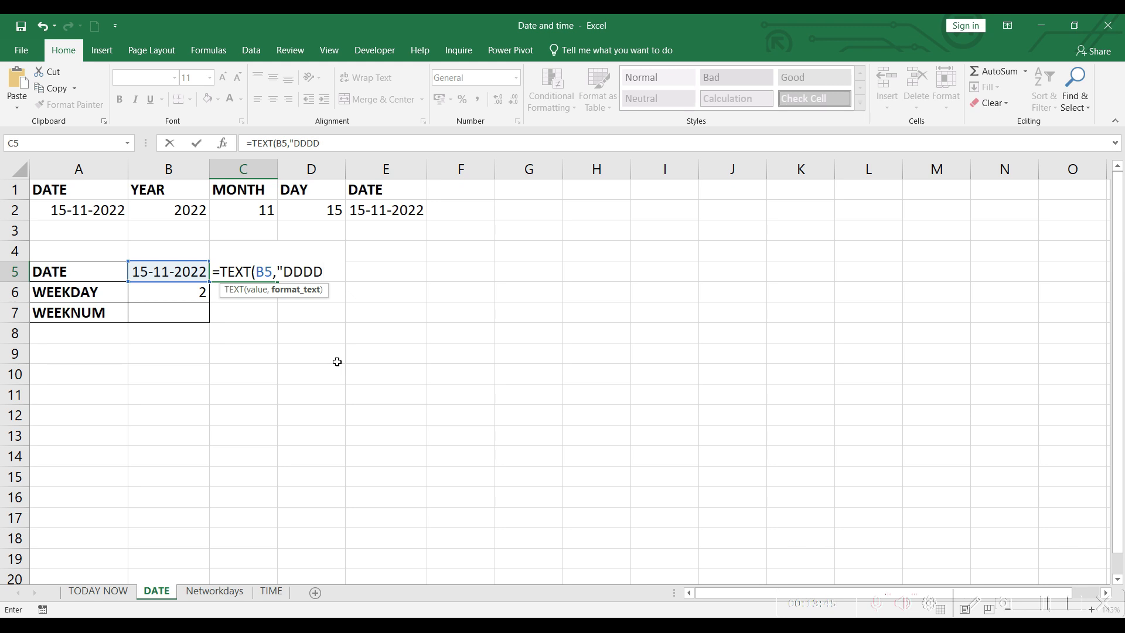
pyautogui.write('")')
pyautogui.press('Return')
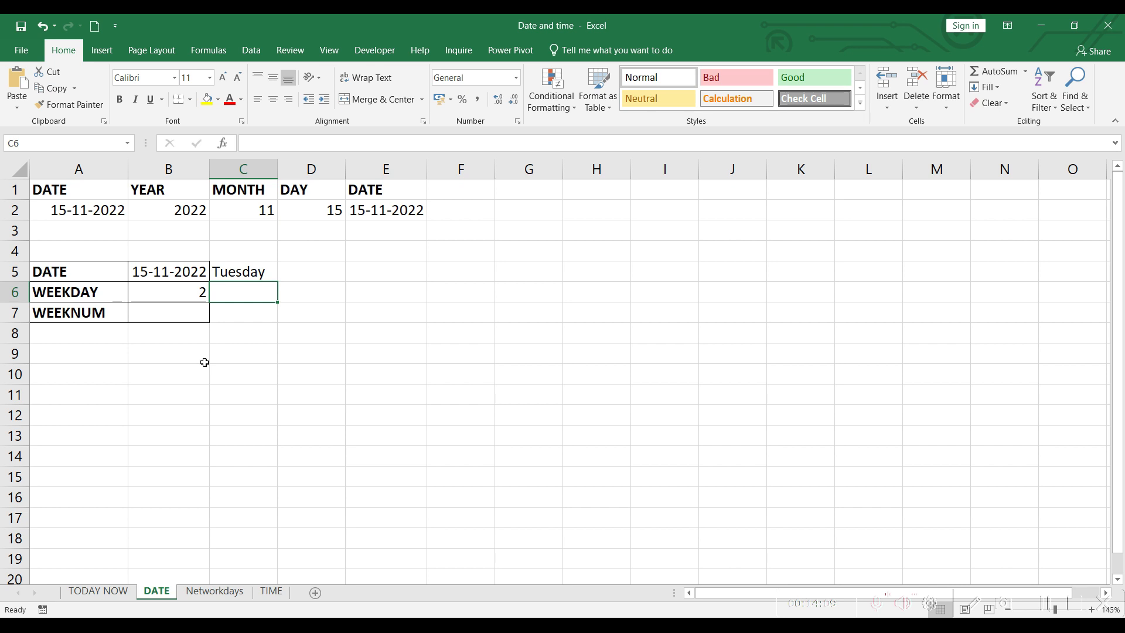
# Step: In B7, enter a WEEKNUM formula for the date in B5 with return type 2 (week beginning Monday)
pyautogui.click(163, 309)
pyautogui.write('=wee')
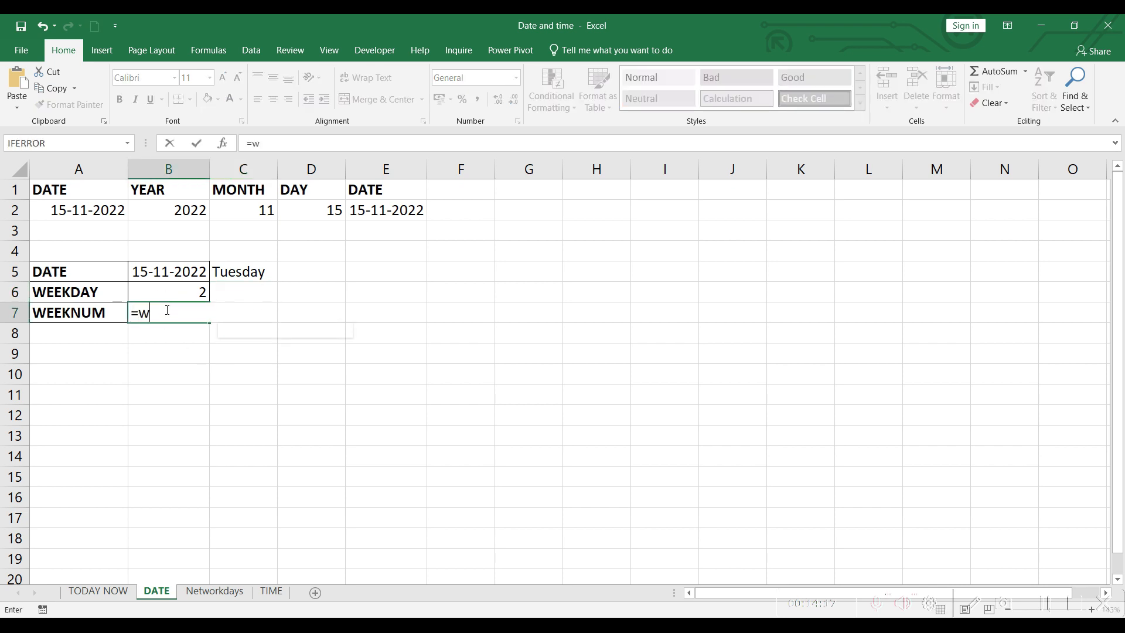
pyautogui.doubleClick(173, 344)
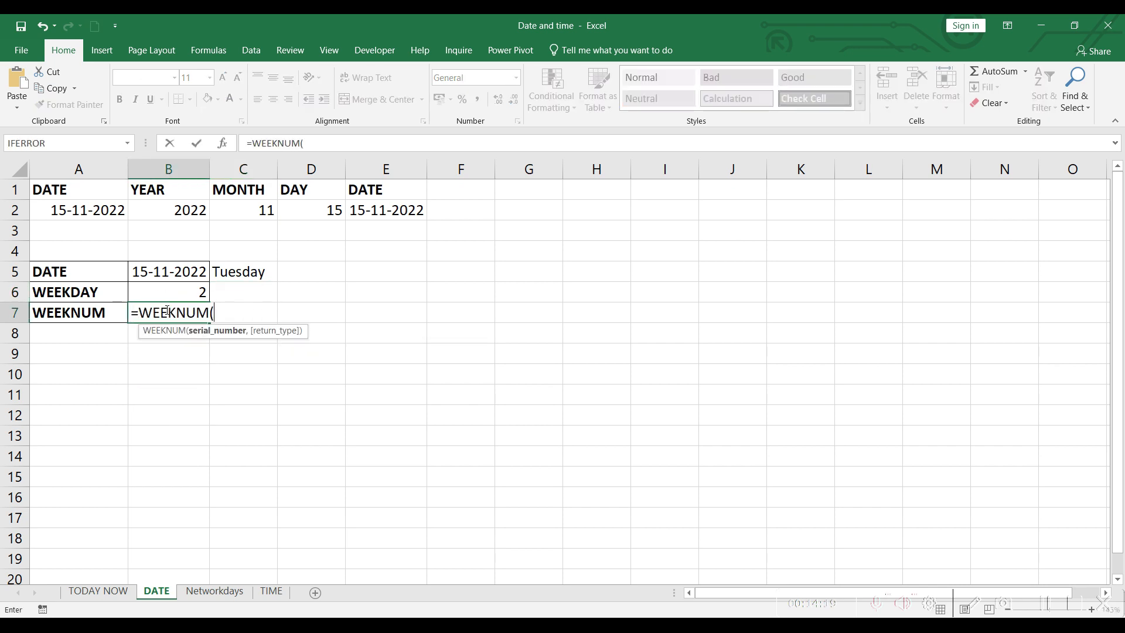
pyautogui.click(171, 273)
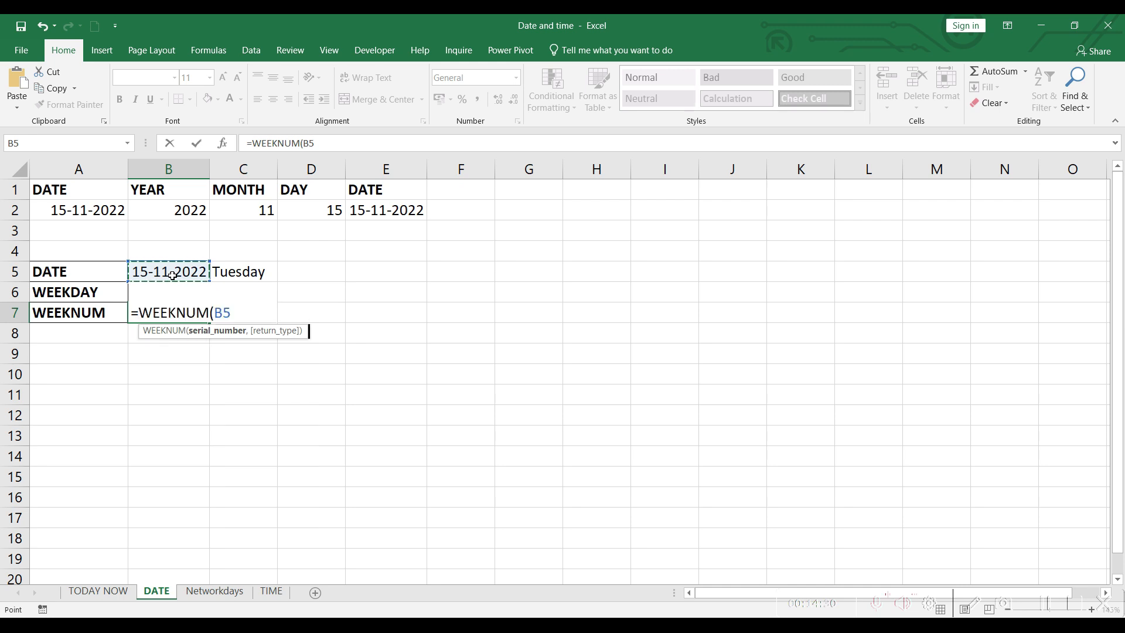
pyautogui.write(',')
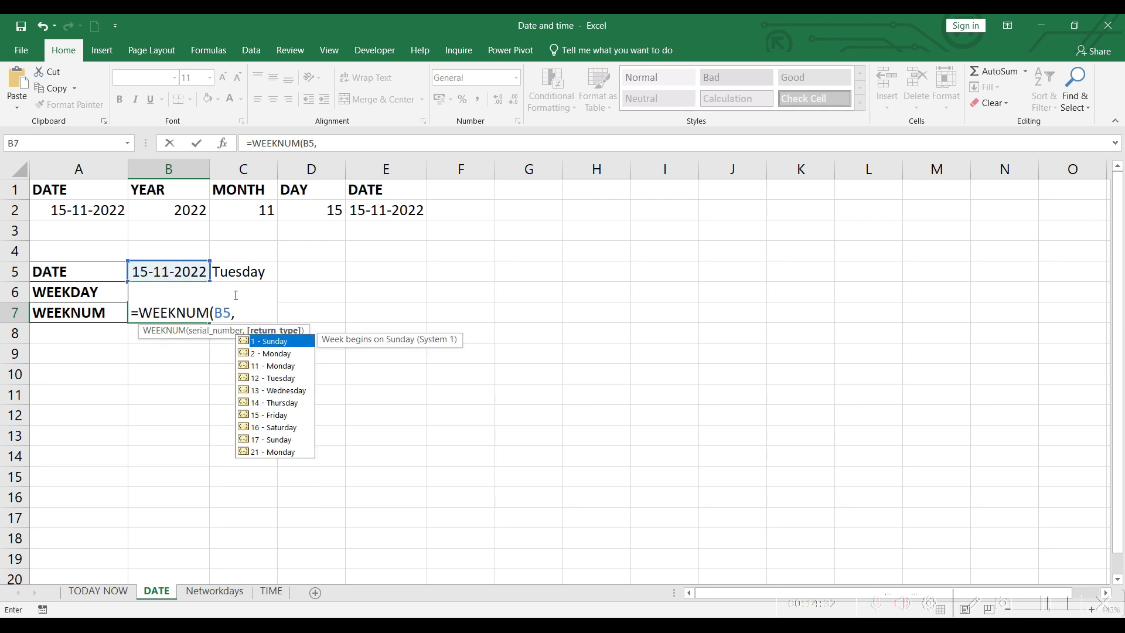
pyautogui.click(281, 355)
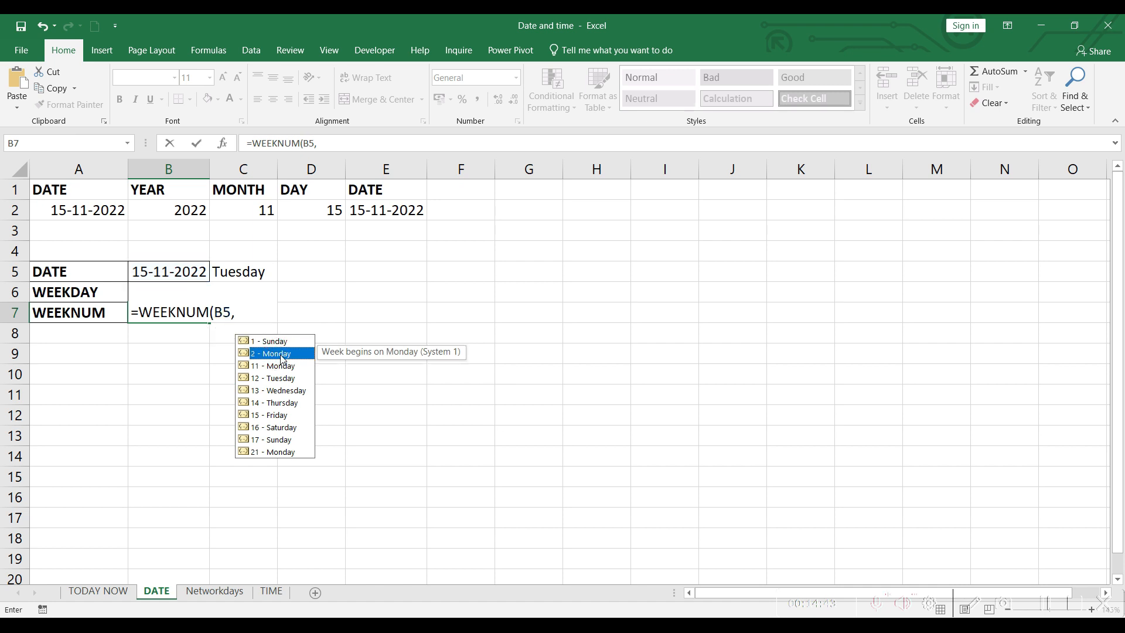
pyautogui.click(251, 307)
pyautogui.write('2')
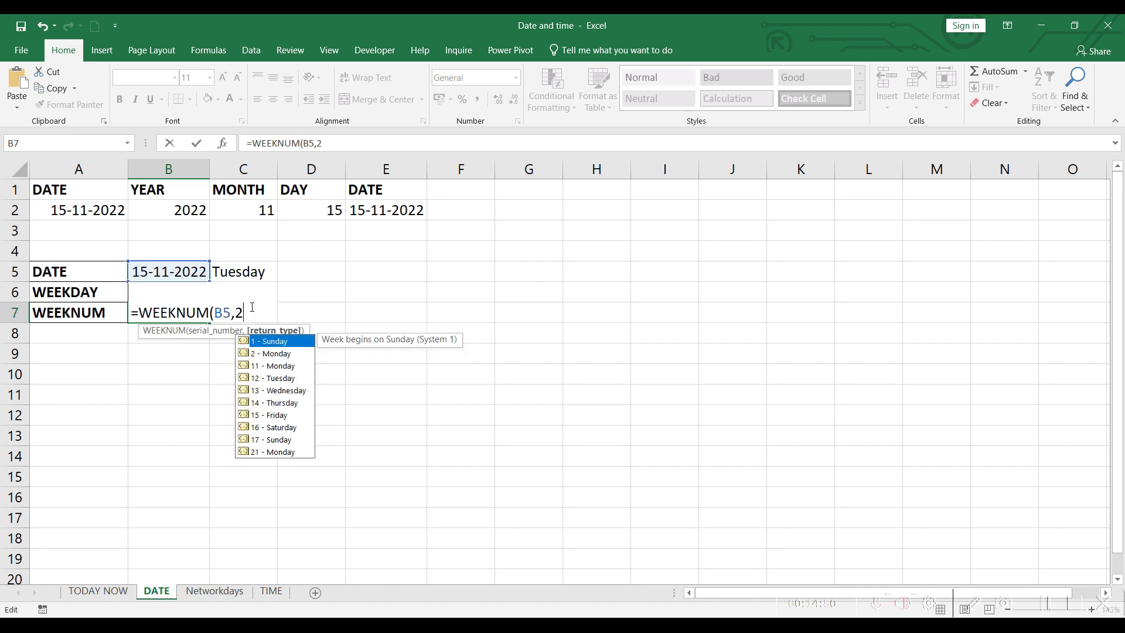
pyautogui.write(')')
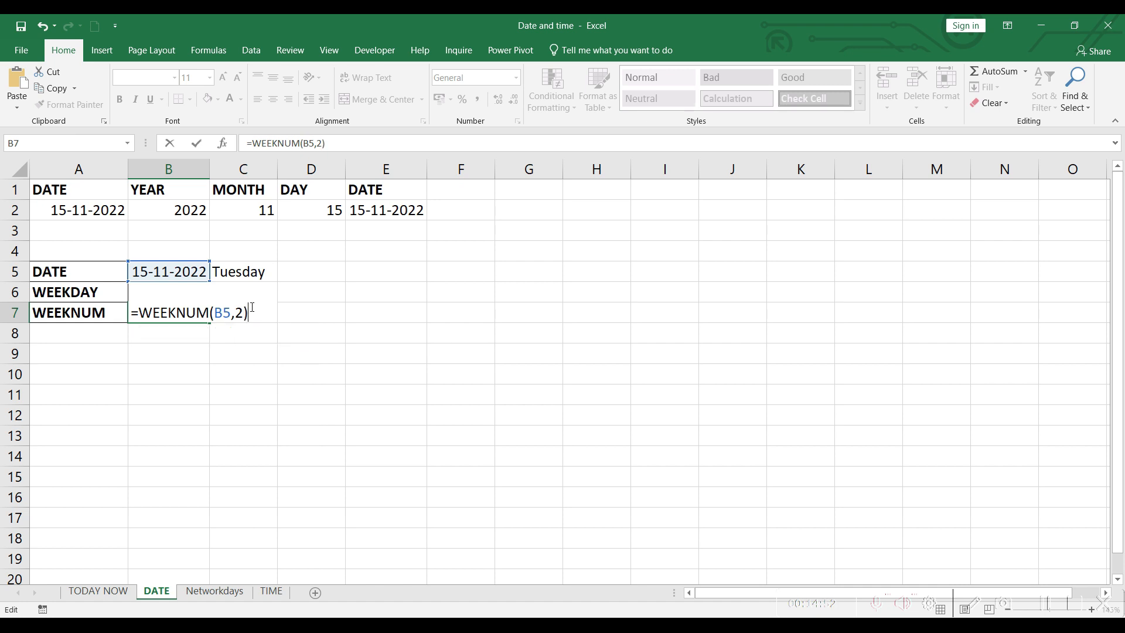
pyautogui.press('Return')
pyautogui.click(236, 368)
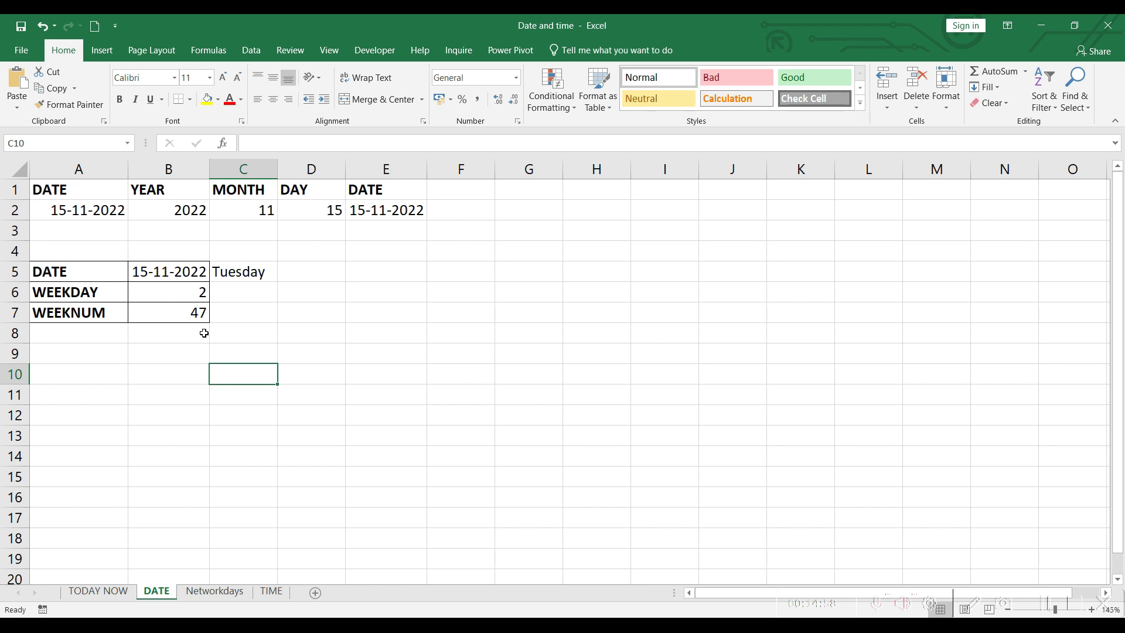
pyautogui.click(218, 315)
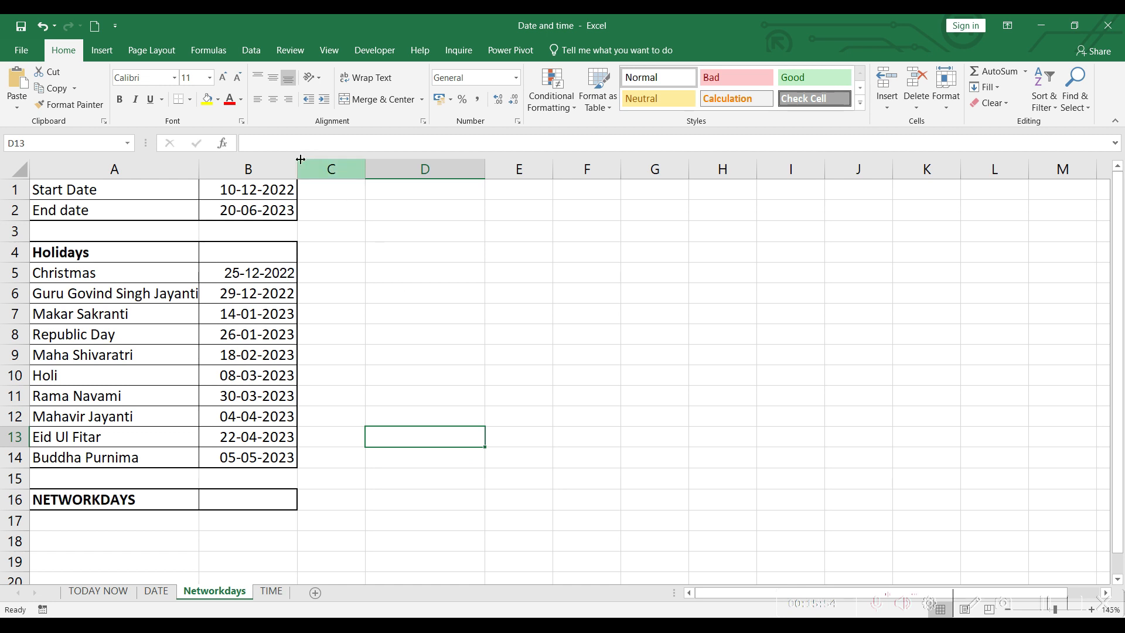
# Step: In B16 of the Networkdays sheet, calculate NETWORKDAYS between B1 and B2, excluding the holidays in B5:B14
pyautogui.click(266, 193)
pyautogui.click(277, 212)
pyautogui.moveTo(257, 273); pyautogui.dragTo(276, 460)
pyautogui.click(337, 462)
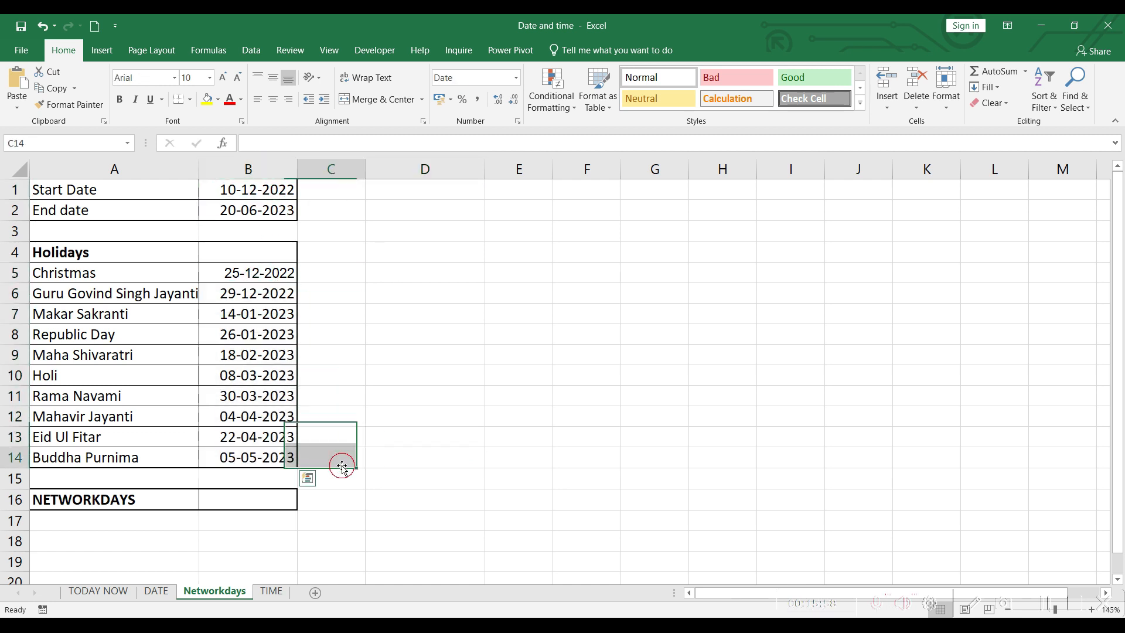
pyautogui.click(269, 502)
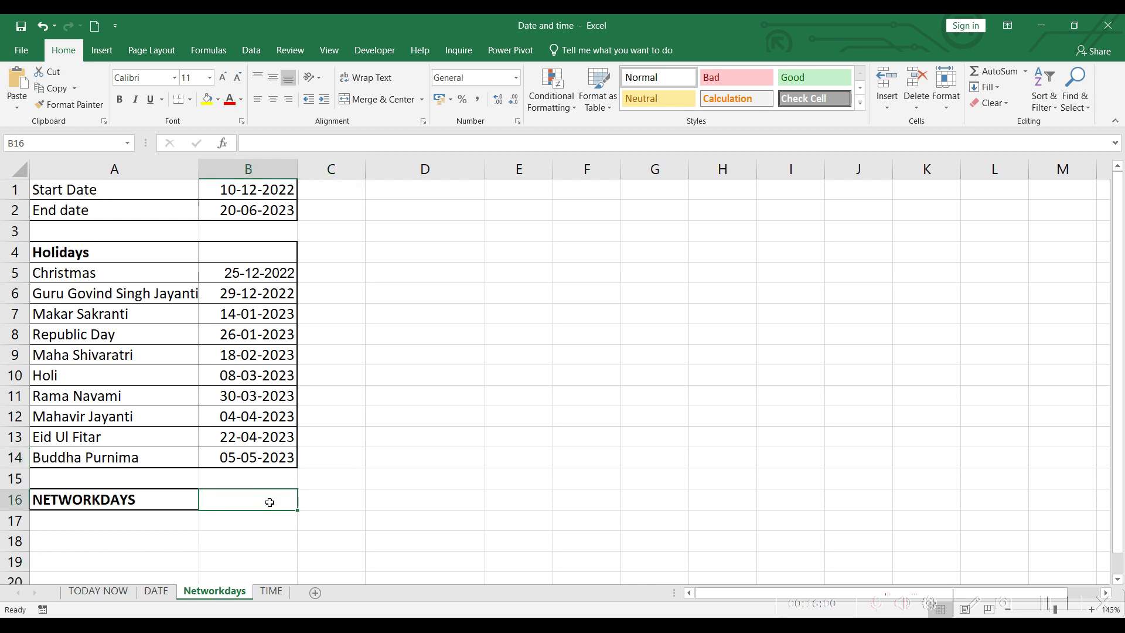
pyautogui.write('=')
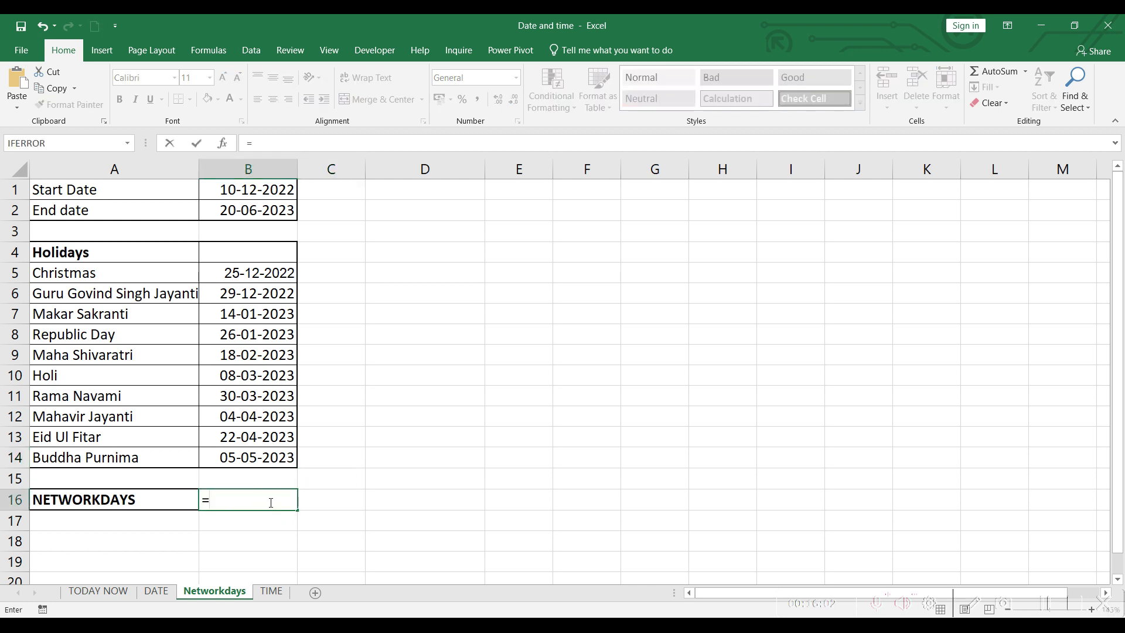
pyautogui.write('net')
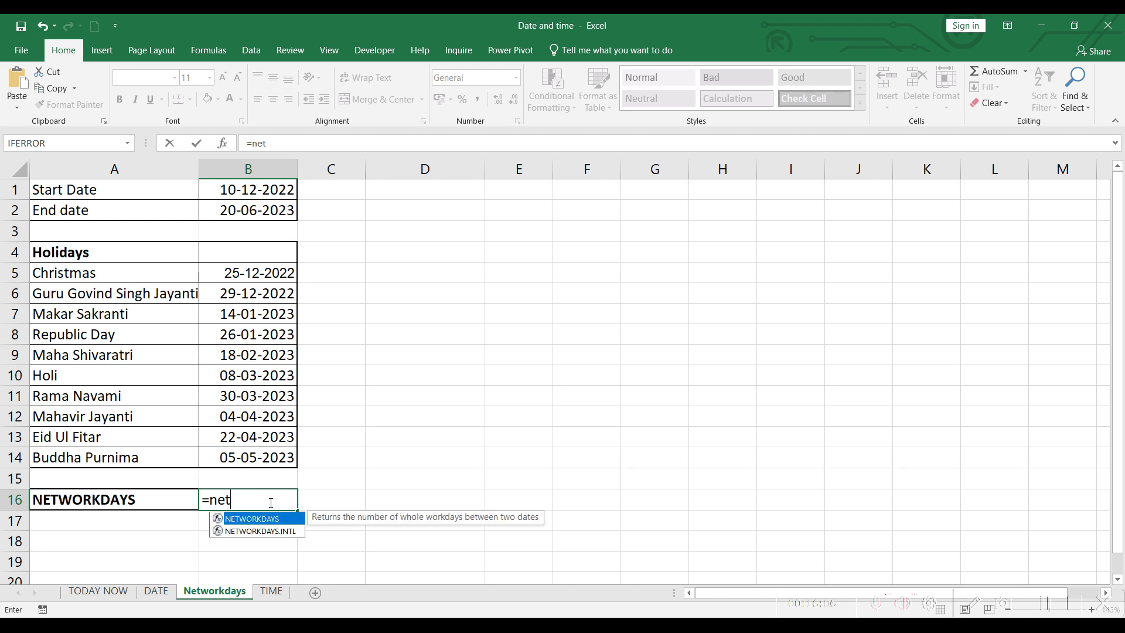
pyautogui.press('Tab')
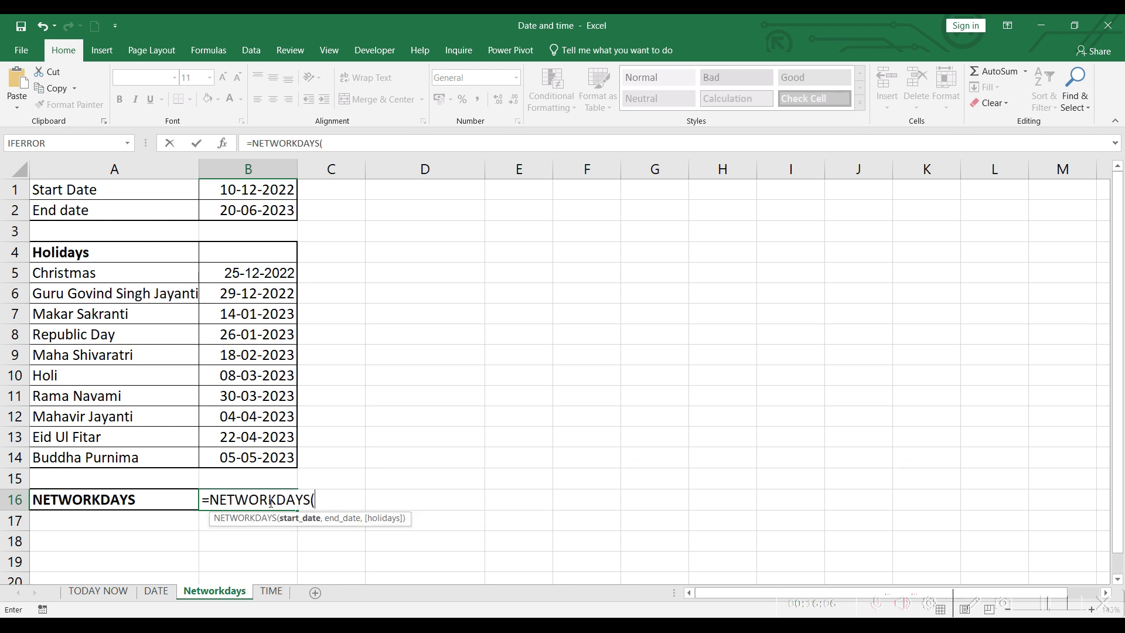
pyautogui.click(242, 189)
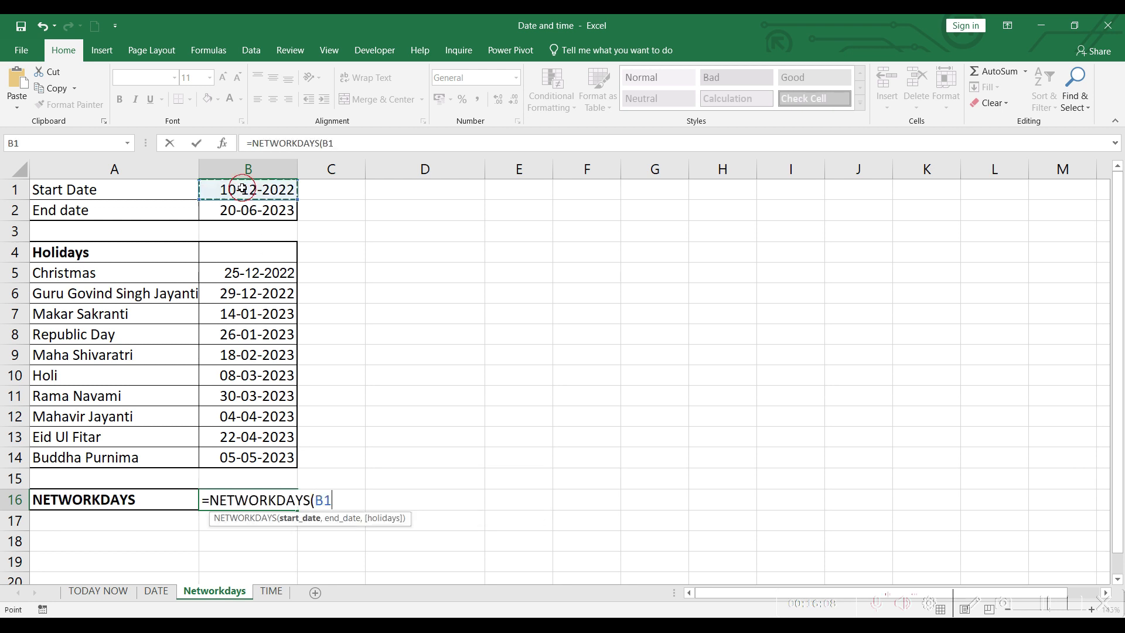
pyautogui.write(',')
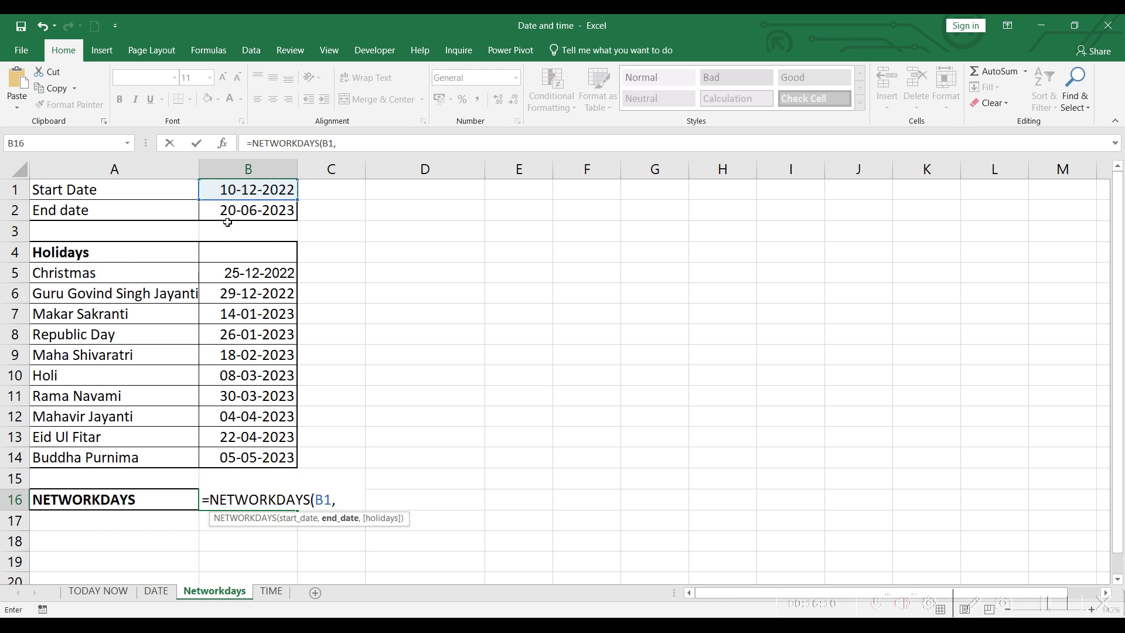
pyautogui.click(242, 208)
pyautogui.write(',')
pyautogui.moveTo(263, 274); pyautogui.dragTo(261, 457)
pyautogui.write(')')
pyautogui.press('Return')
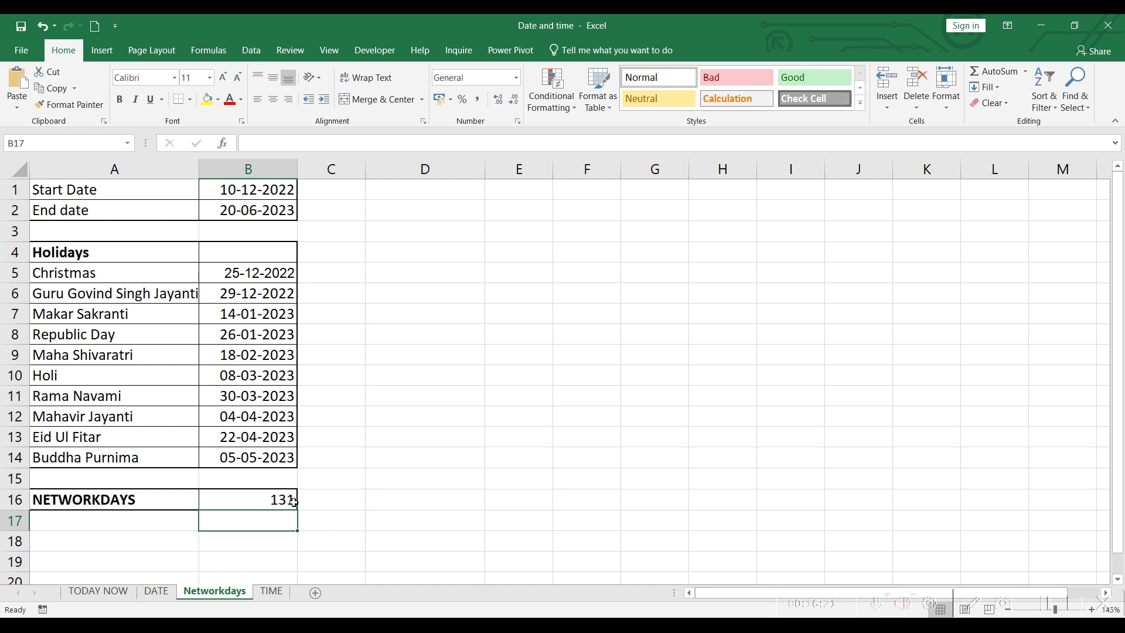
pyautogui.click(314, 518)
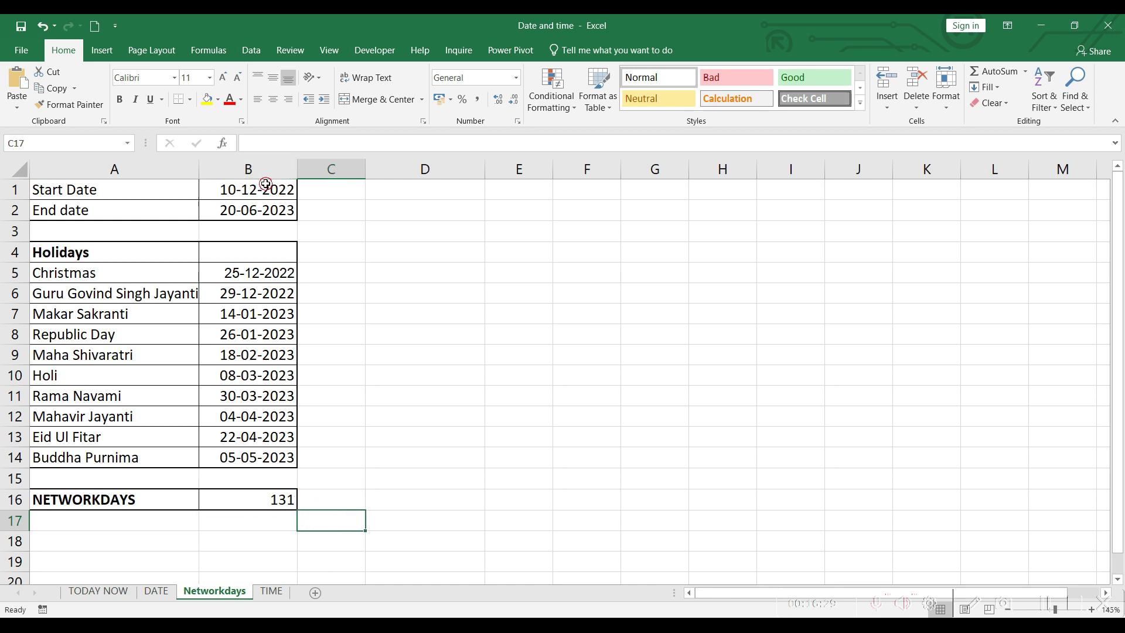
pyautogui.moveTo(263, 186); pyautogui.dragTo(266, 212)
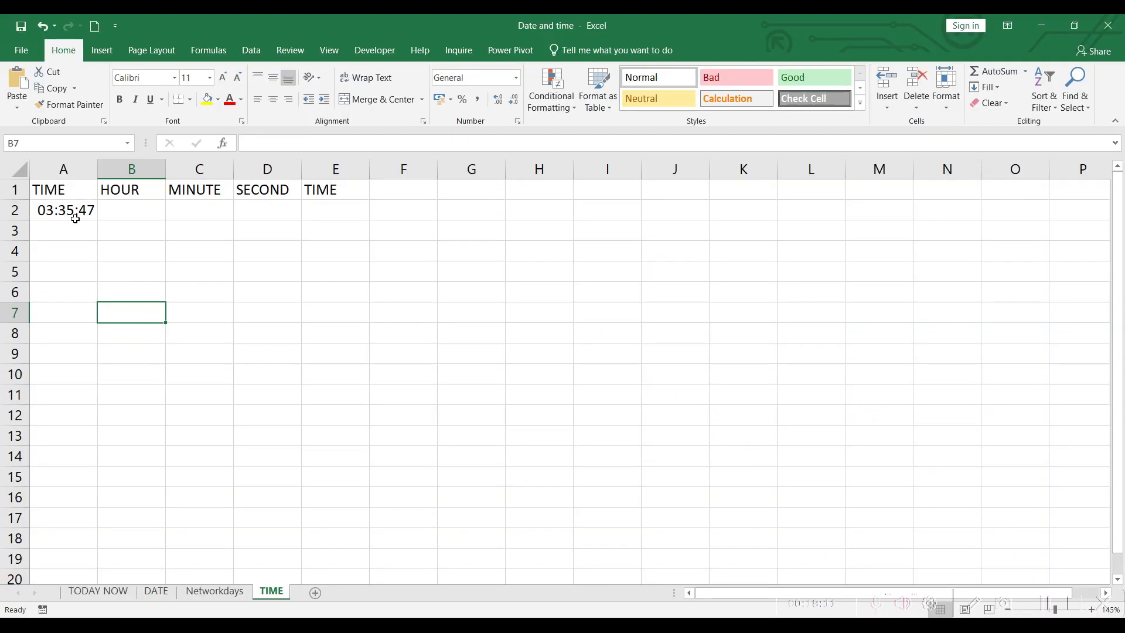
# Step: On the TIME sheet, extract the hour from the time in A2 into B2 using HOUR
pyautogui.click(75, 218)
pyautogui.click(146, 212)
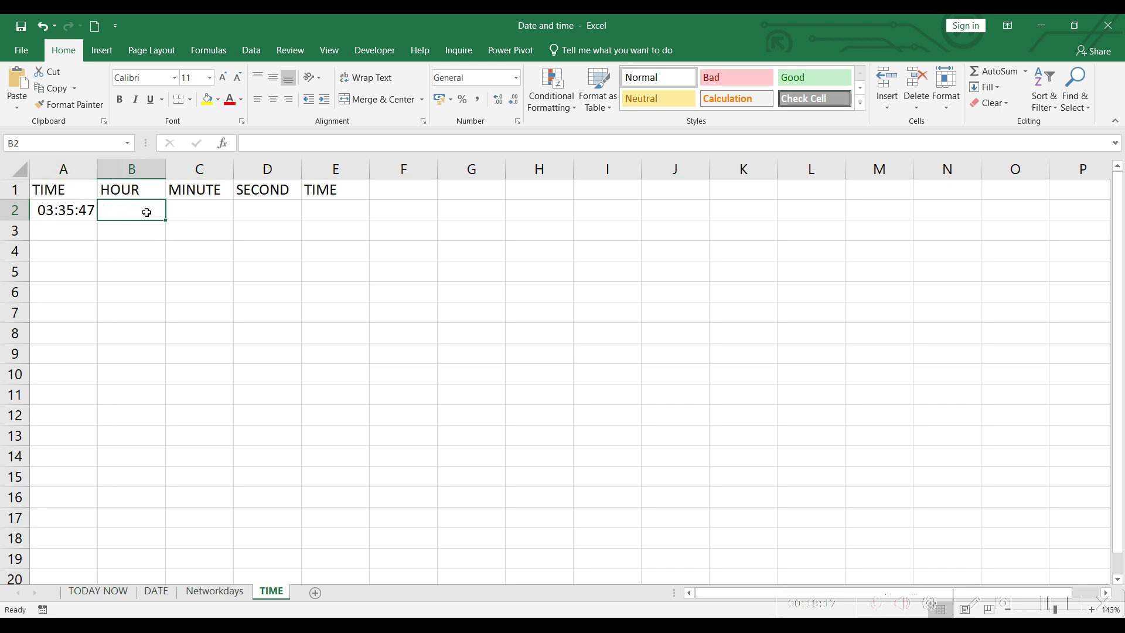
pyautogui.write('=')
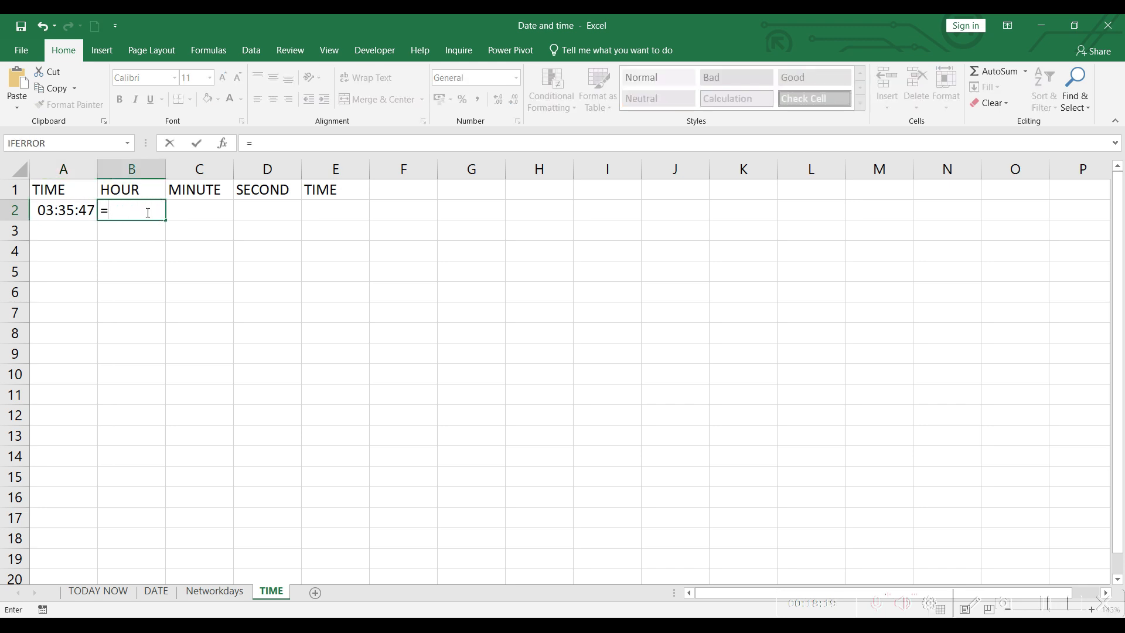
pyautogui.write('ho')
pyautogui.press('Tab')
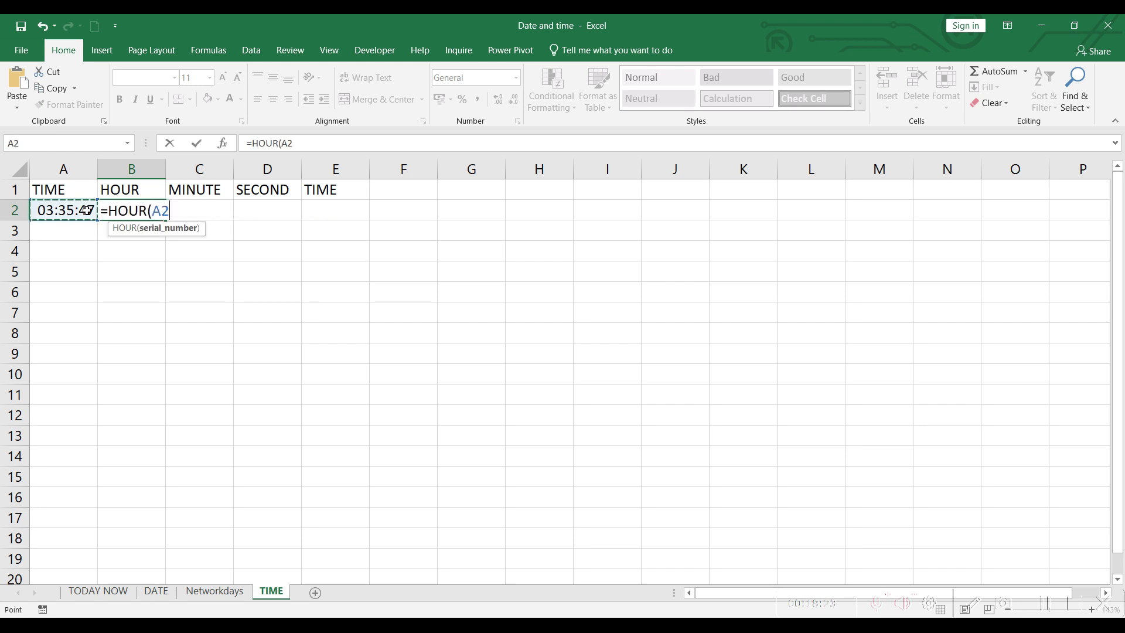
pyautogui.write(')')
pyautogui.press('Return')
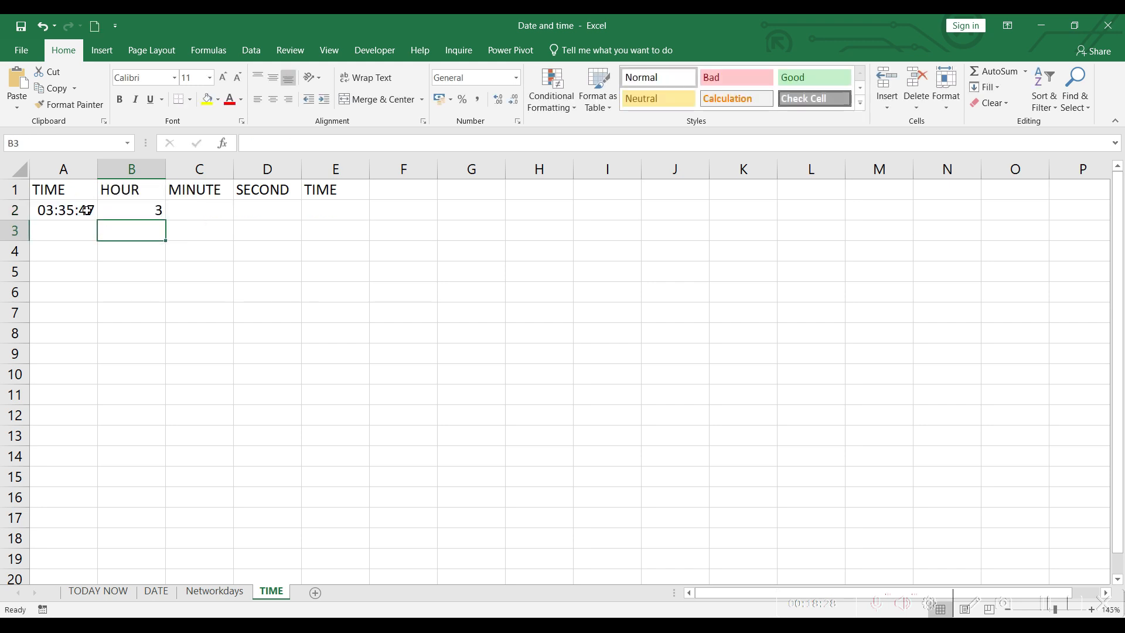
# Step: Extract the minutes from the time in A2 into C2 using MINUTE
pyautogui.click(195, 212)
pyautogui.write('=minu')
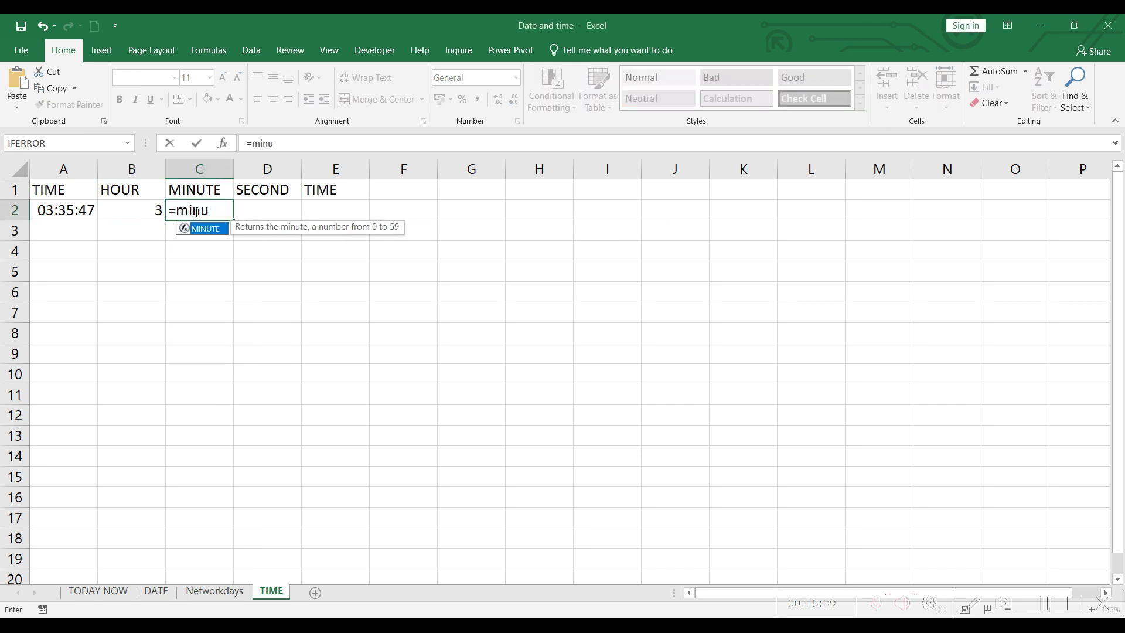
pyautogui.press('Tab')
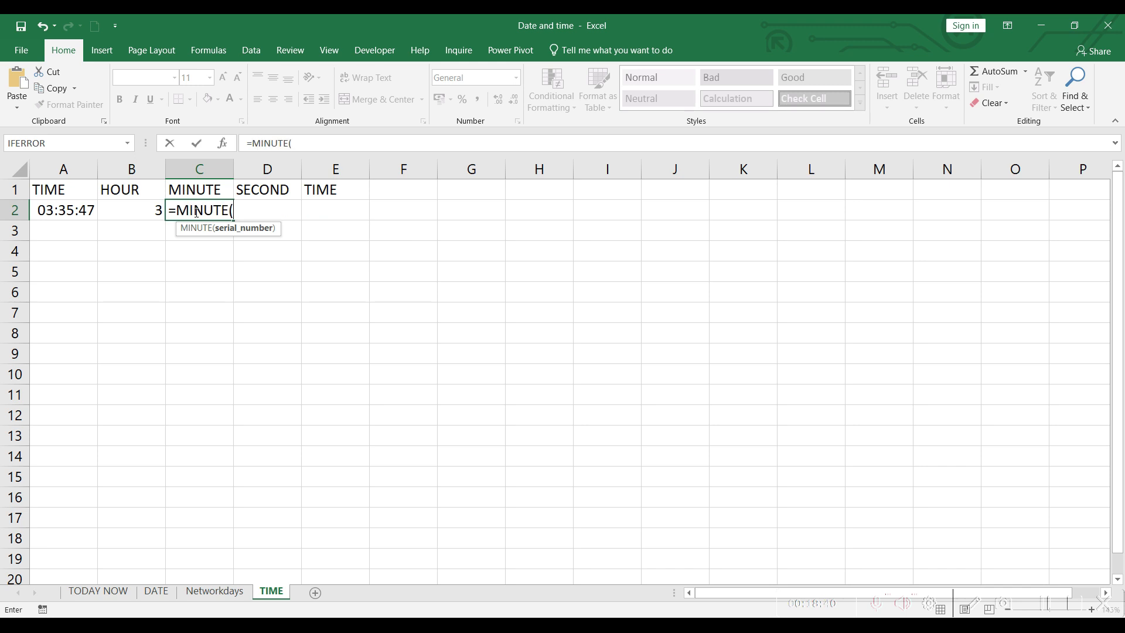
pyautogui.click(85, 211)
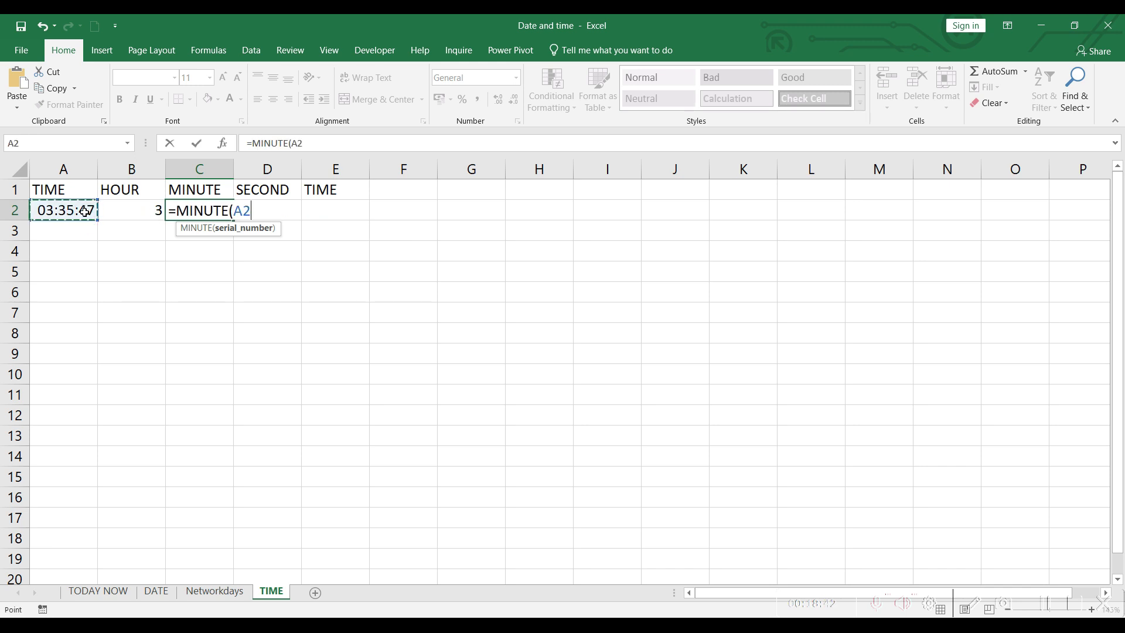
pyautogui.press('Return')
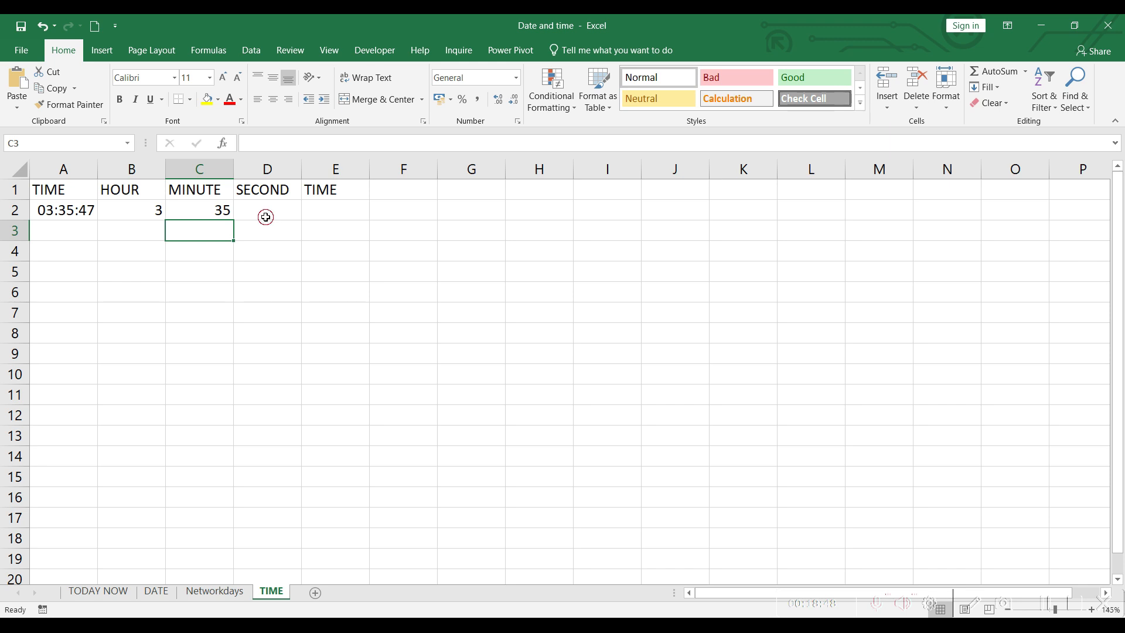
pyautogui.click(265, 217)
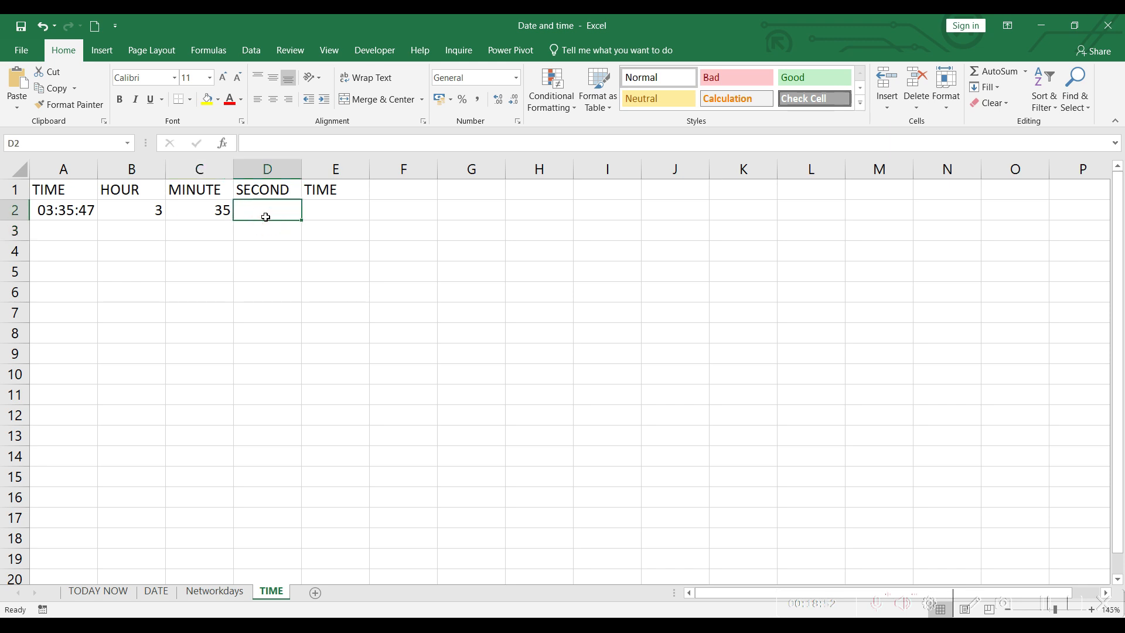
# Step: Extract the seconds from the time in A2 into D2 using SECOND
pyautogui.write('=')
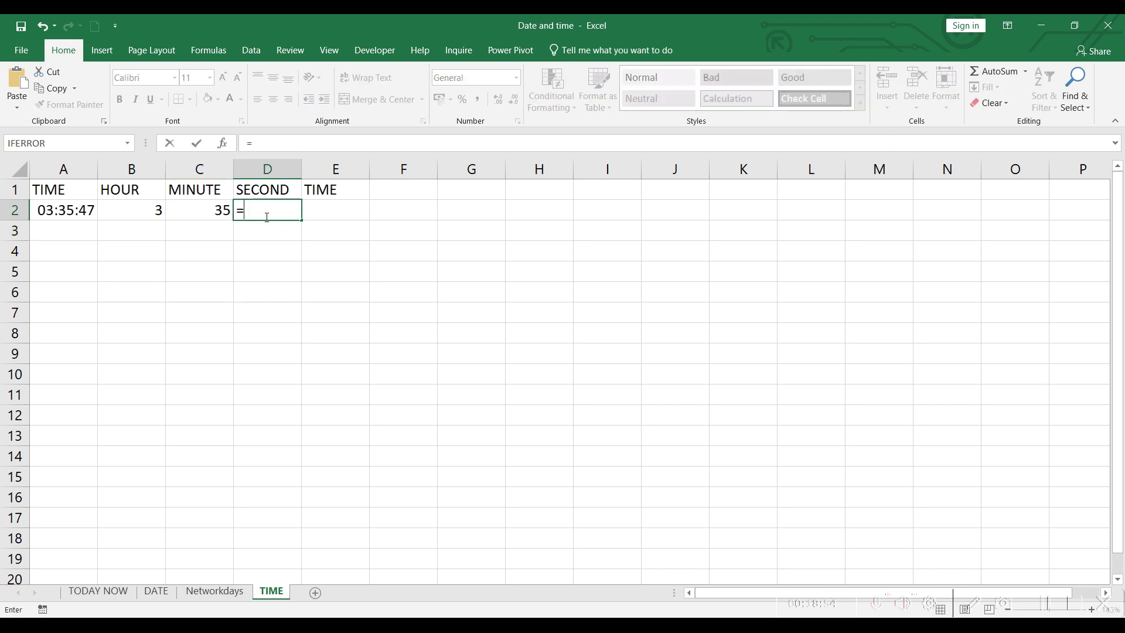
pyautogui.write('seco')
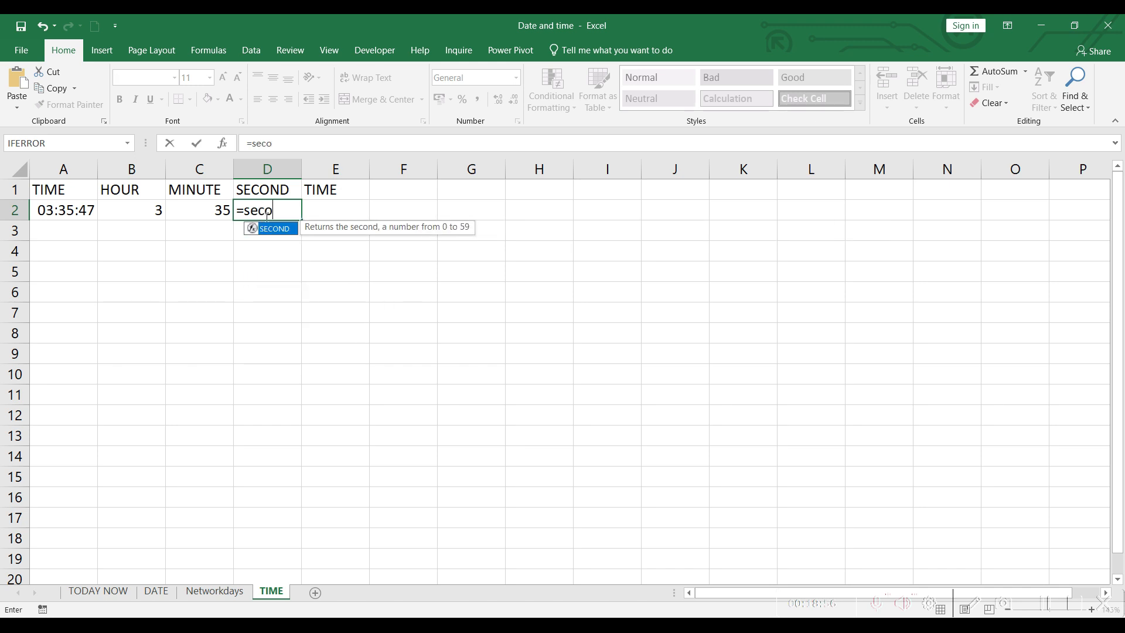
pyautogui.press('Tab')
pyautogui.click(64, 209)
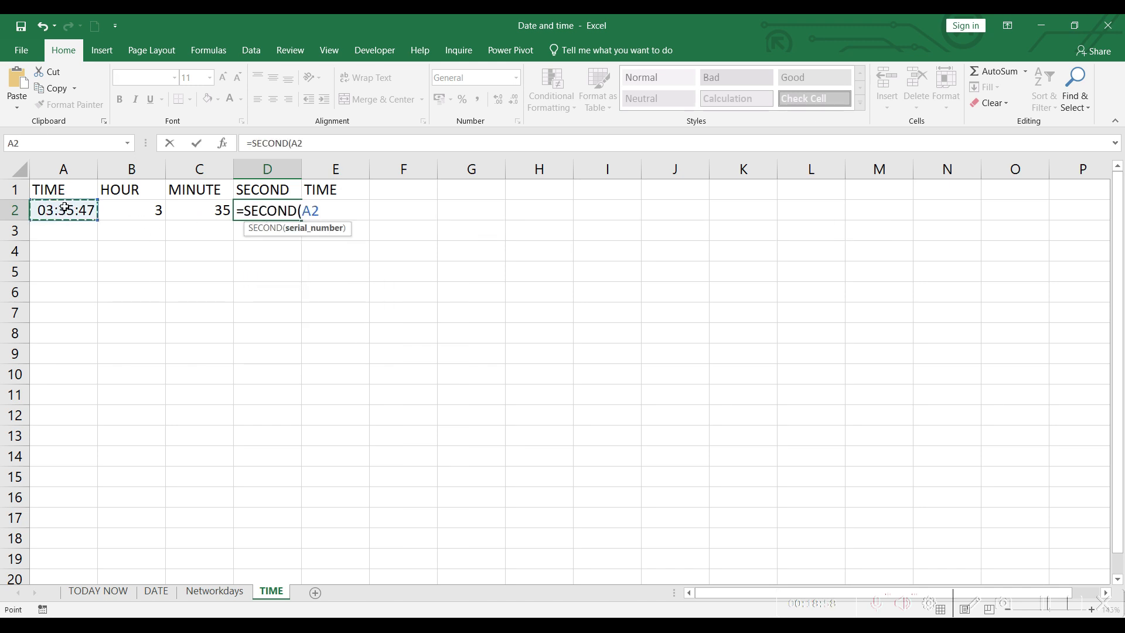
pyautogui.press('Return')
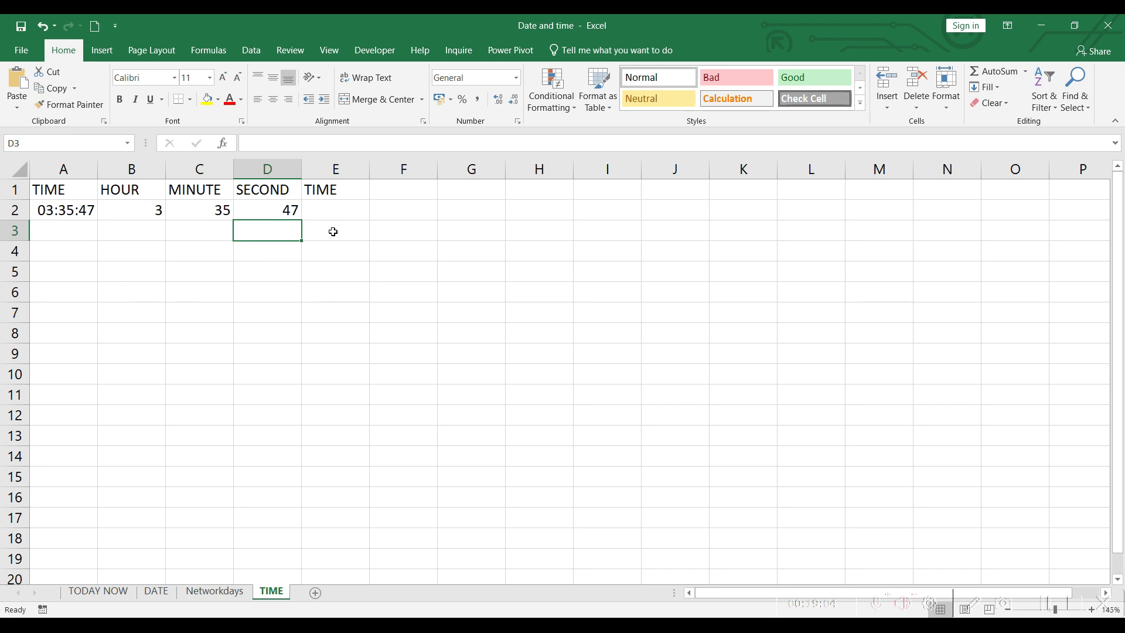
# Step: In E2, rebuild the time with TIME from the hour, minute and second in B2, C2 and D2
pyautogui.click(336, 278)
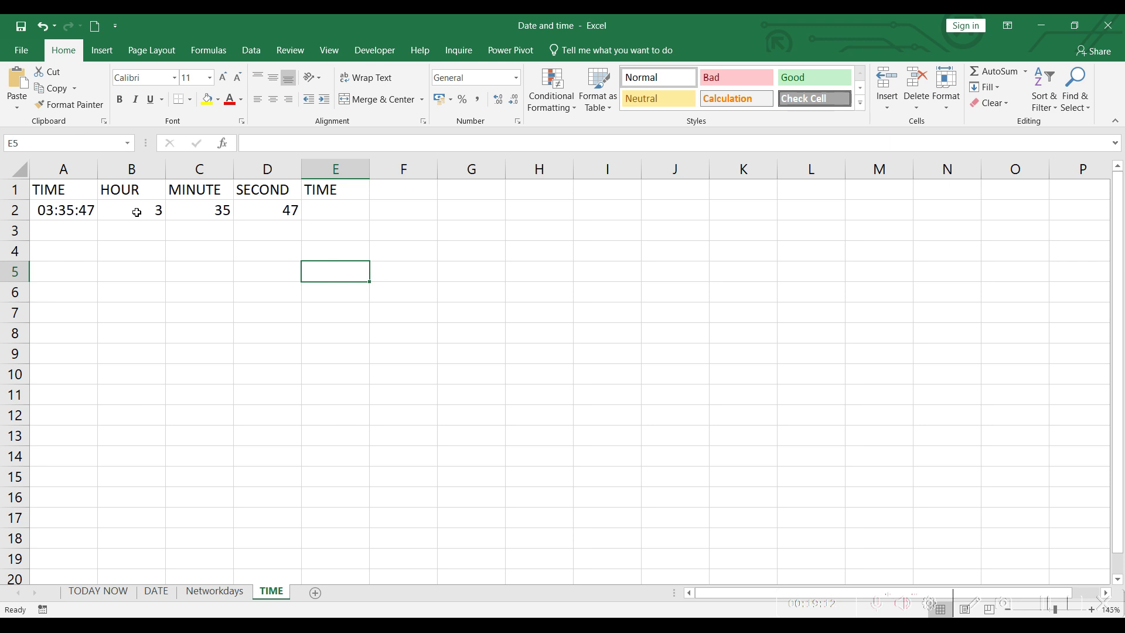
pyautogui.doubleClick(326, 211)
pyautogui.write('=time')
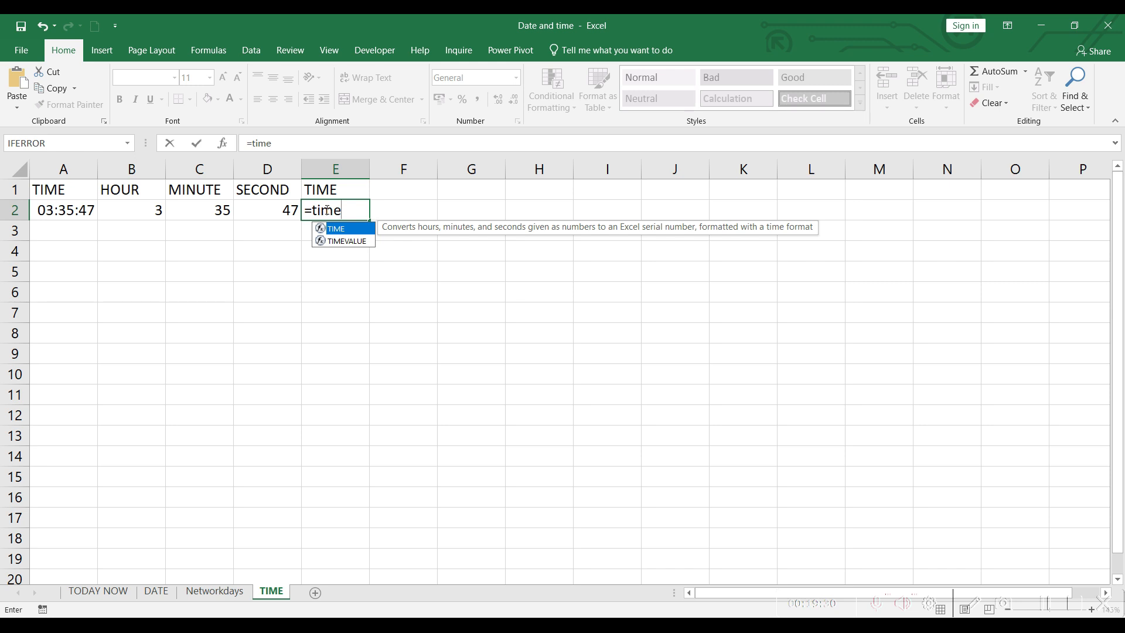
pyautogui.press('Tab')
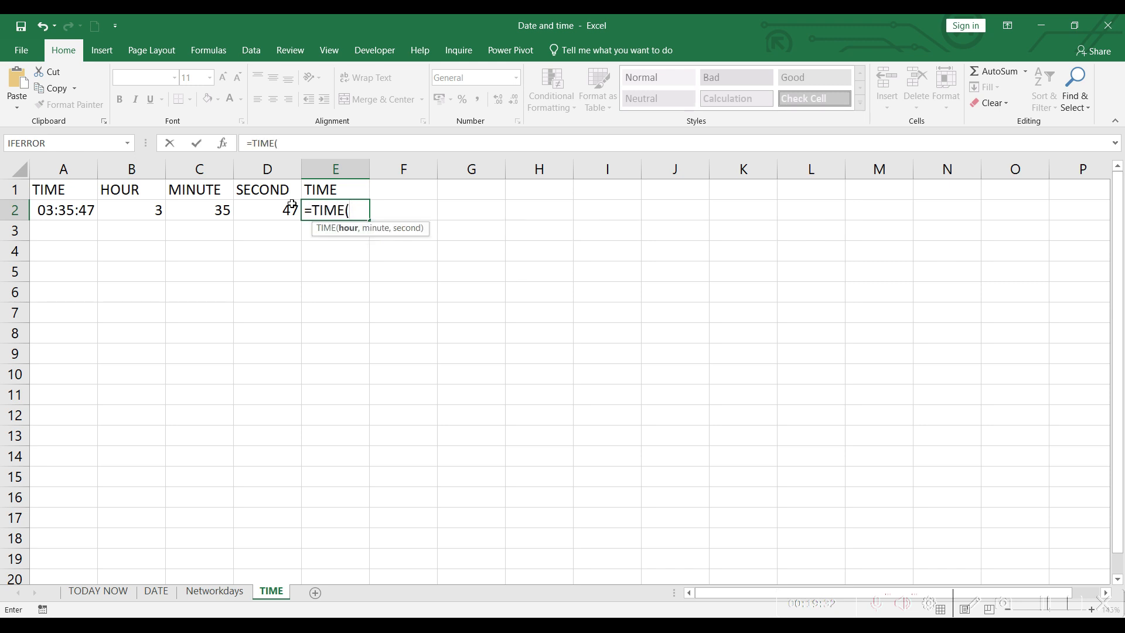
pyautogui.click(128, 212)
pyautogui.write(',')
pyautogui.click(196, 211)
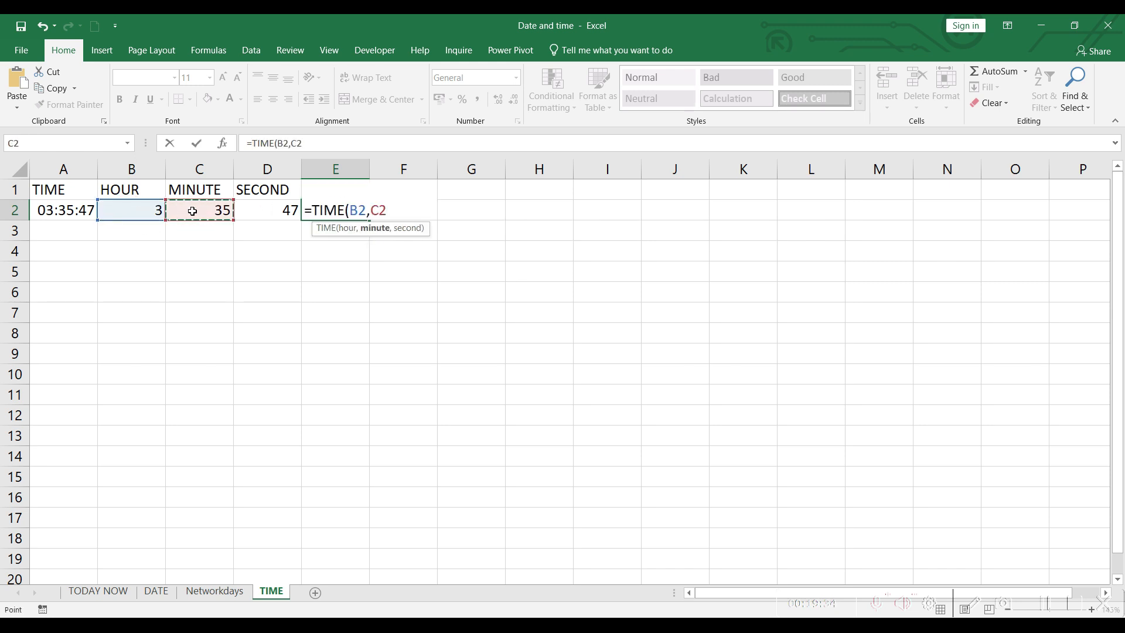
pyautogui.write(',')
pyautogui.click(269, 211)
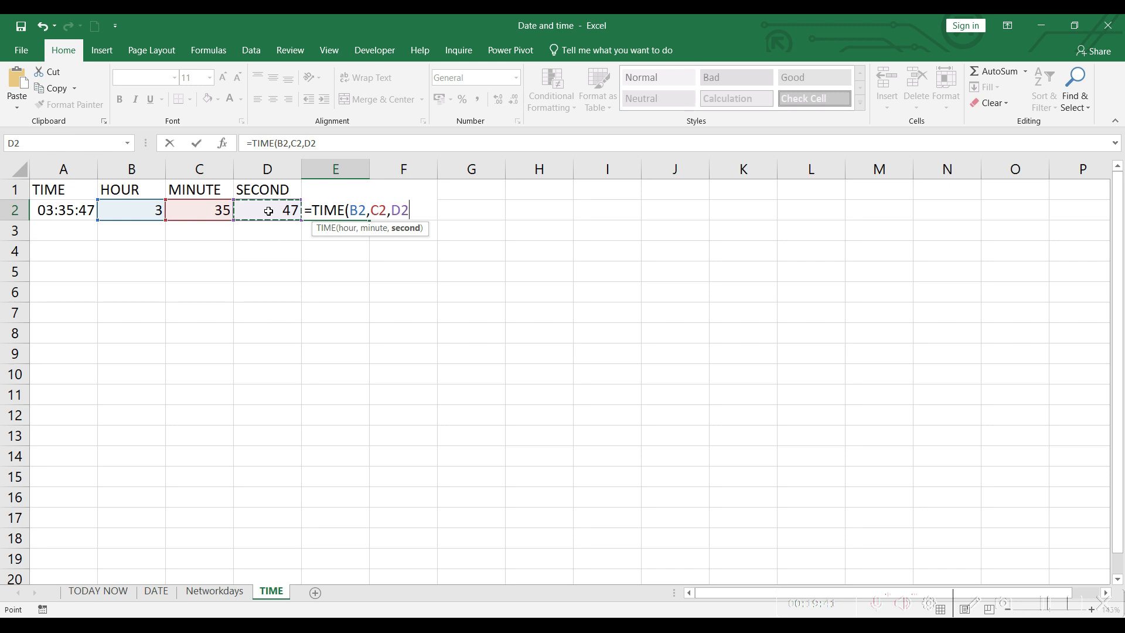
pyautogui.press('Return')
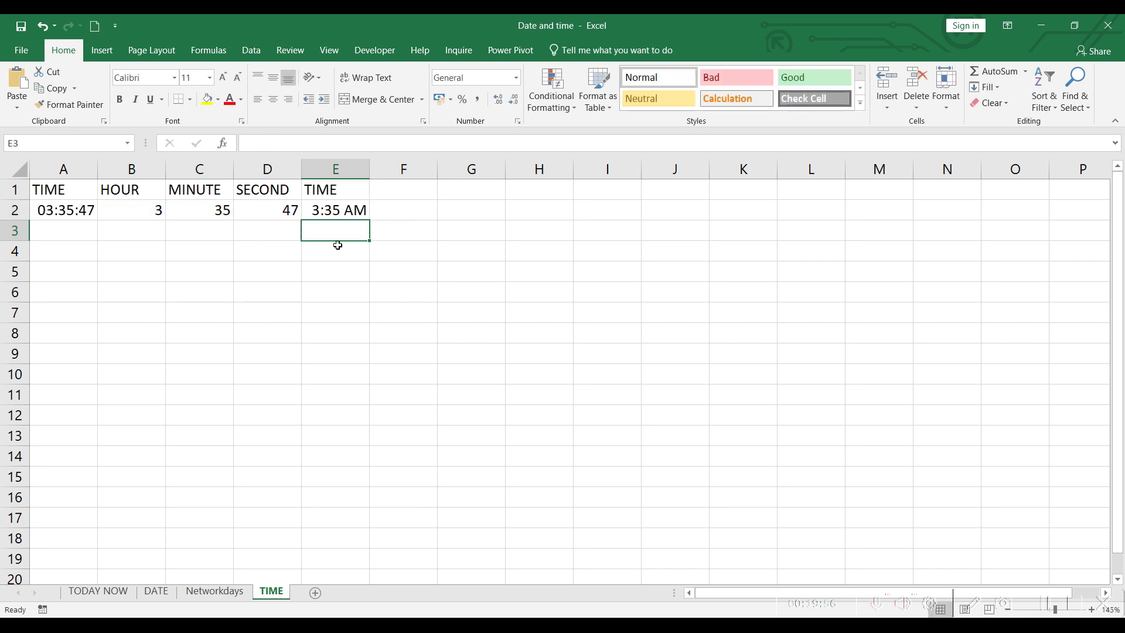